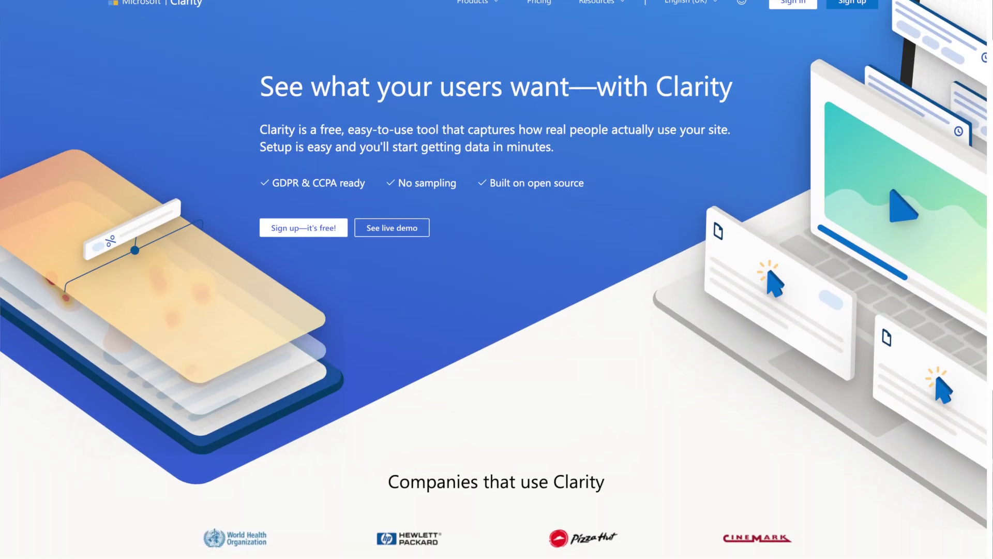
Step: Scroll down through the feature sections of the Microsoft Clarity landing page
{"action": "scroll", "coordinate": [496, 279], "scroll_direction": "down", "scroll_amount": 12}
{"action": "scroll", "coordinate": [497, 279], "scroll_direction": "down", "scroll_amount": 20}
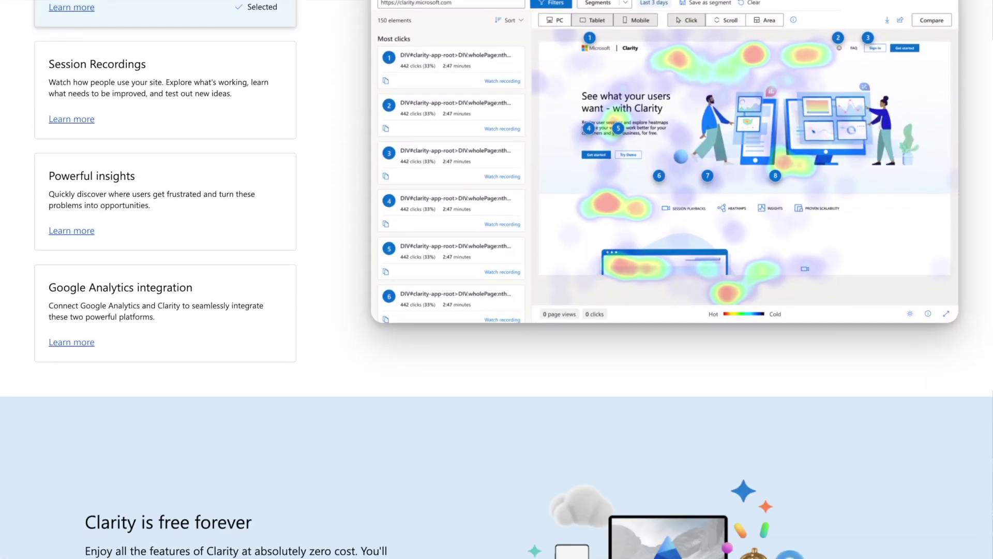
{"action": "scroll", "coordinate": [496, 279], "scroll_direction": "down", "scroll_amount": 3}
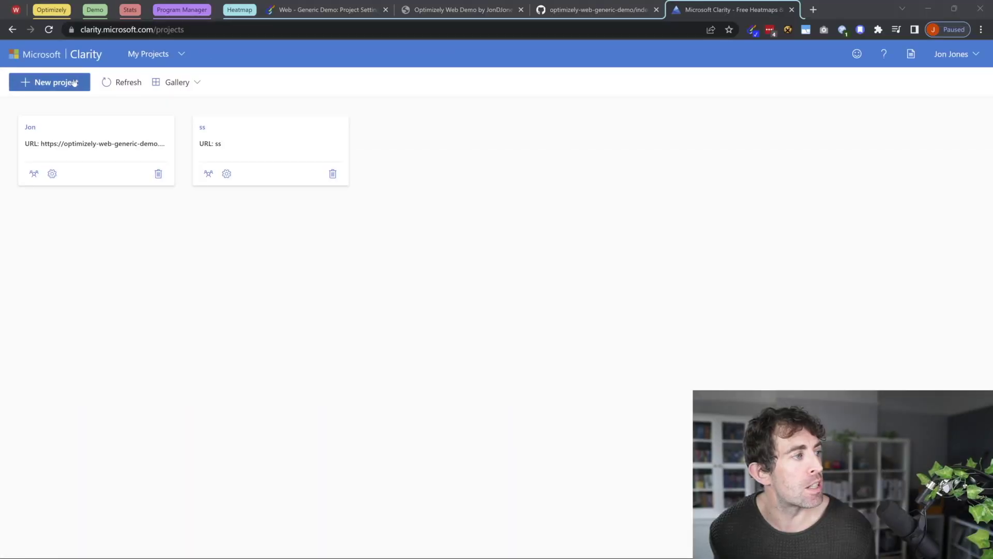
Step: Copy the whole manual-install tracking script for the 'ss' Clarity project to the clipboard
{"action": "left_click", "coordinate": [74, 83]}
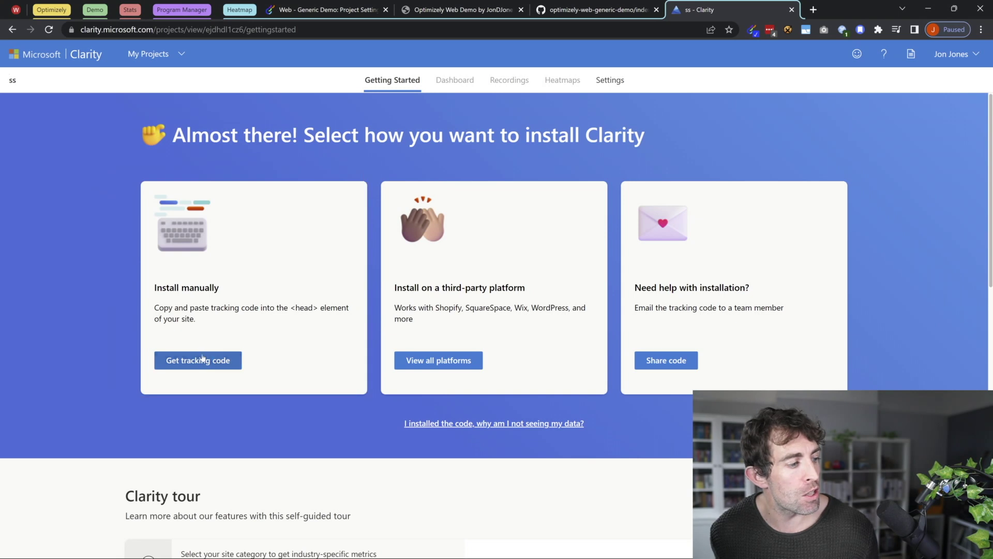
{"action": "left_click", "coordinate": [202, 357]}
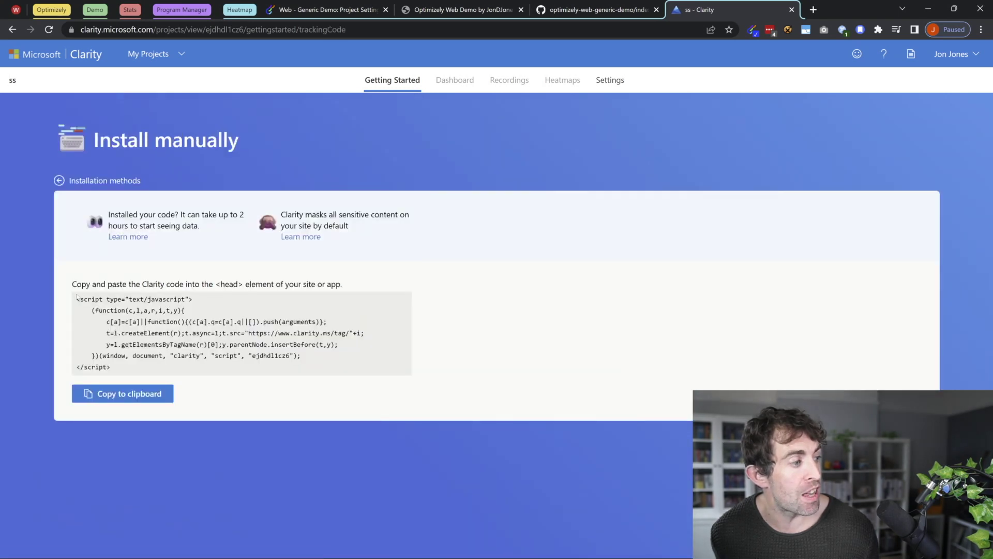
{"action": "left_click_drag", "start_coordinate": [77, 297], "coordinate": [153, 371]}
{"action": "left_click", "coordinate": [129, 394]}
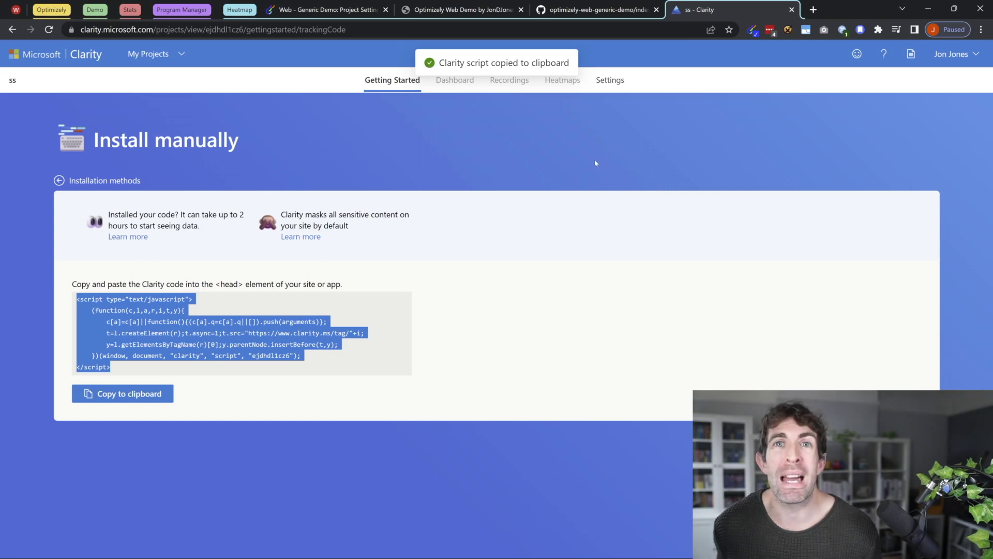
Step: On GitHub, confirm index.html's head has the Clarity heatmap script ahead of the Optimizely snippet
{"action": "left_click", "coordinate": [595, 9]}
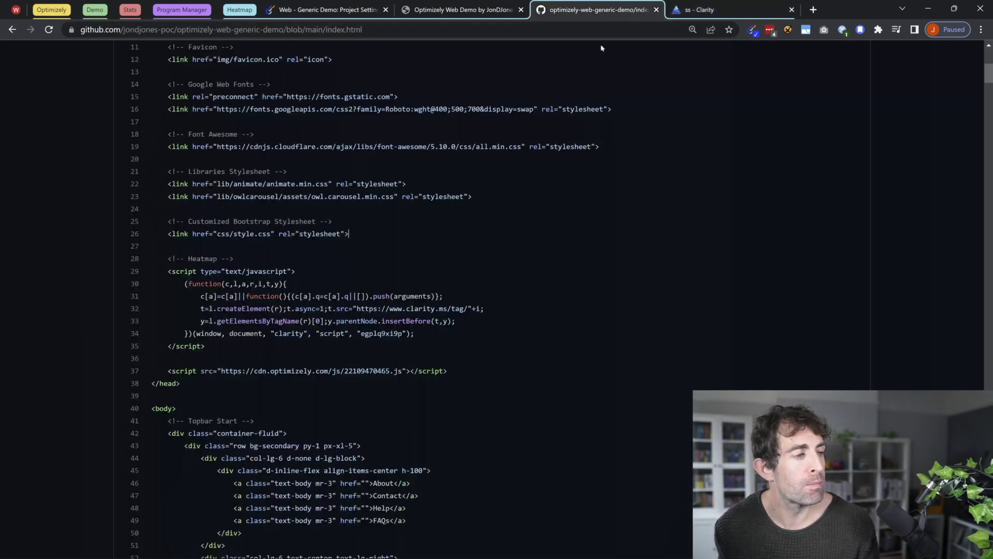
{"action": "scroll", "coordinate": [590, 204], "scroll_direction": "up", "scroll_amount": 6}
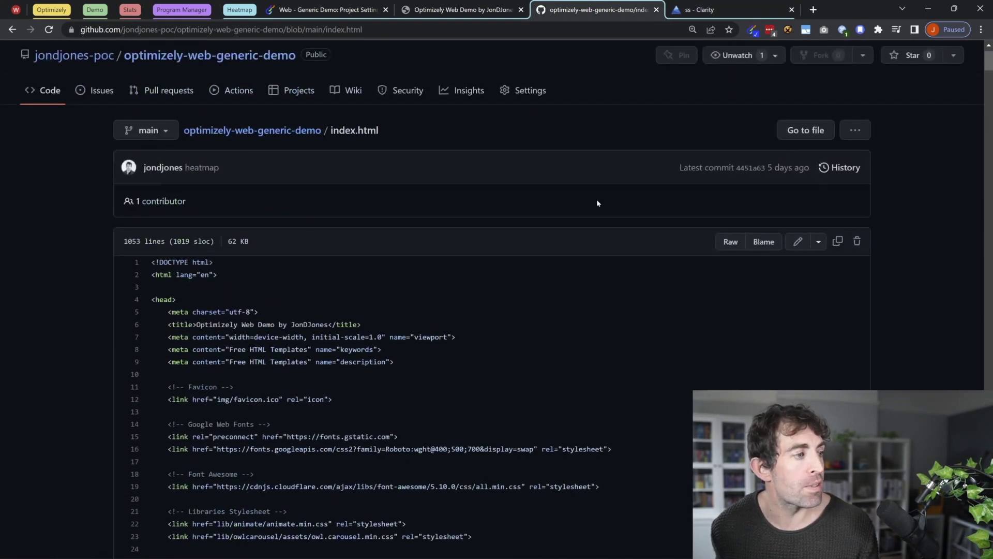
{"action": "scroll", "coordinate": [597, 204], "scroll_direction": "down", "scroll_amount": 3}
{"action": "scroll", "coordinate": [492, 223], "scroll_direction": "down", "scroll_amount": 4}
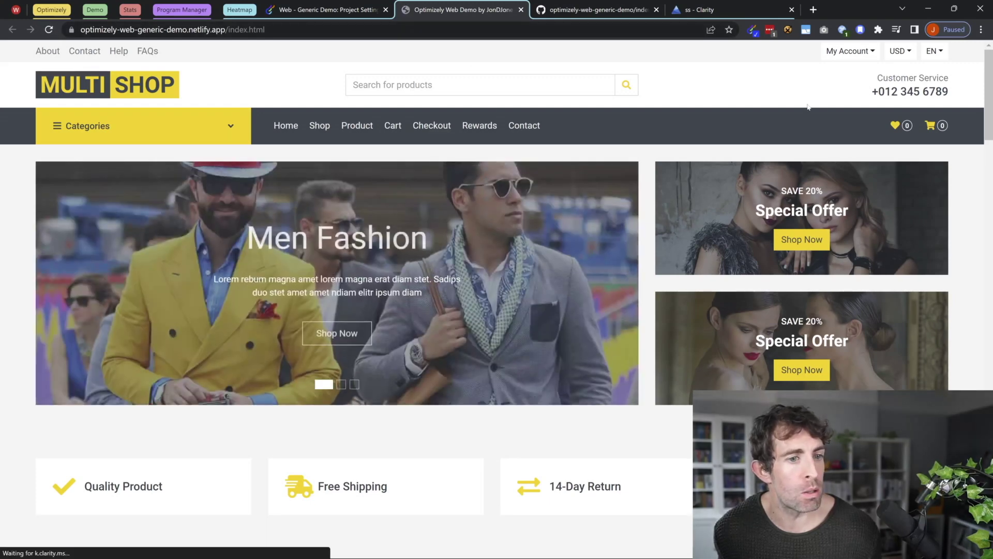
Step: Use Chrome DevTools' Network panel to confirm the demo shop loads the clarity.js request
{"action": "right_click", "coordinate": [633, 105]}
{"action": "left_click", "coordinate": [683, 293]}
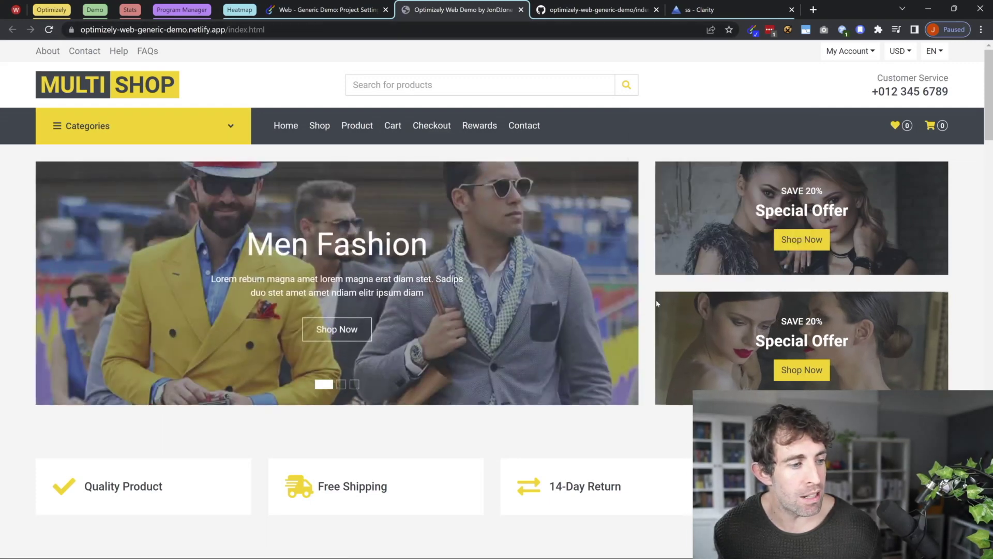
{"action": "left_click", "coordinate": [151, 256]}
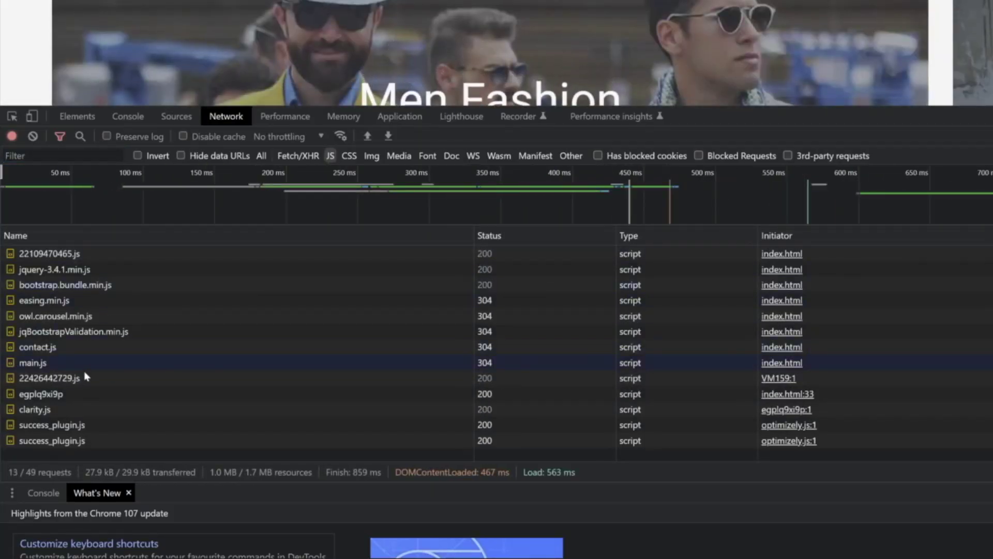
{"action": "left_click", "coordinate": [83, 411]}
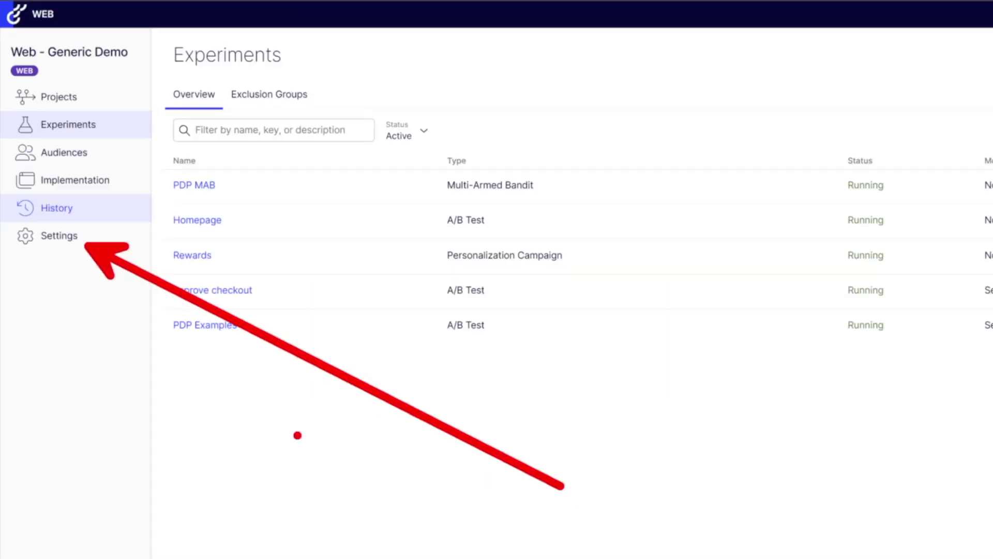
Step: From the project's Integrations settings, start a new analytics integration using JSON
{"action": "left_click", "coordinate": [59, 235]}
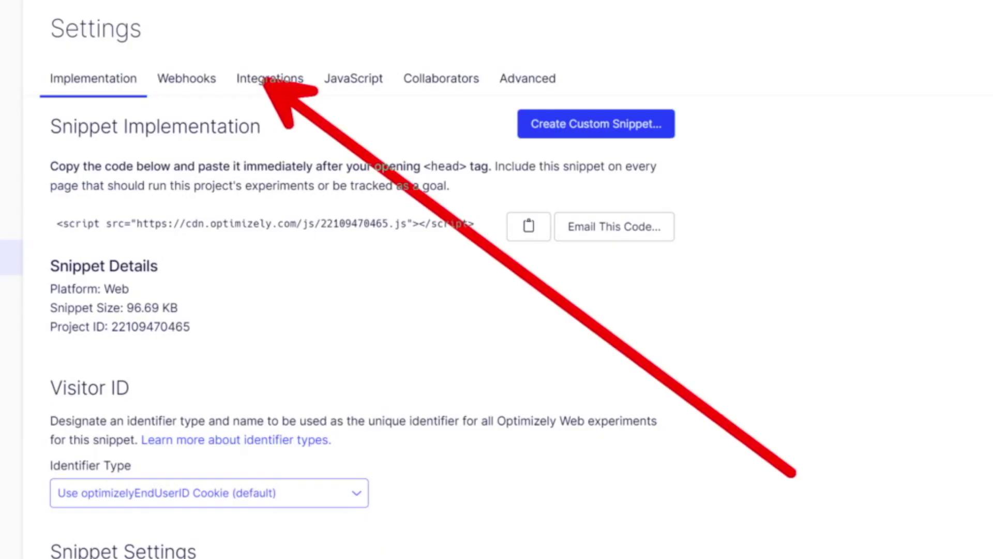
{"action": "left_click", "coordinate": [245, 106]}
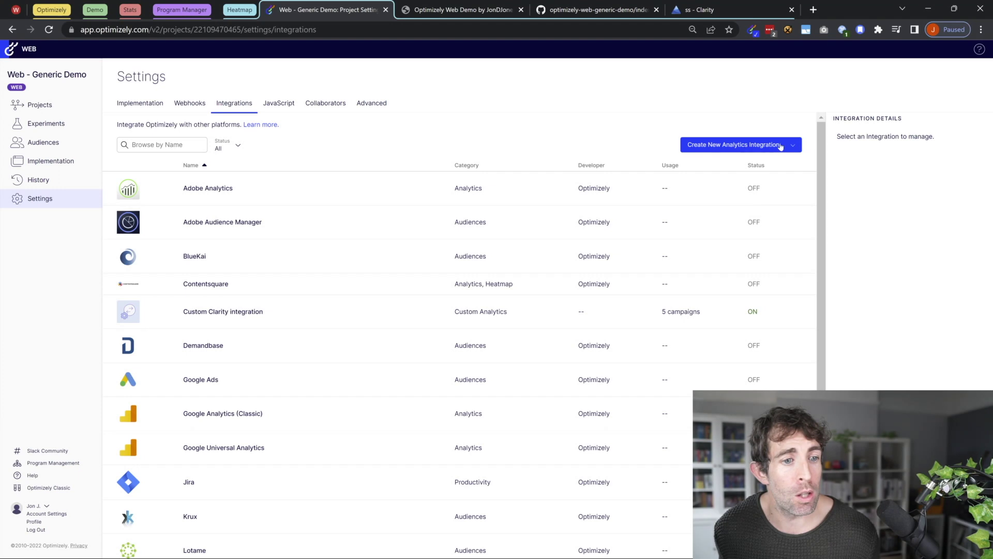
{"action": "left_click", "coordinate": [558, 225]}
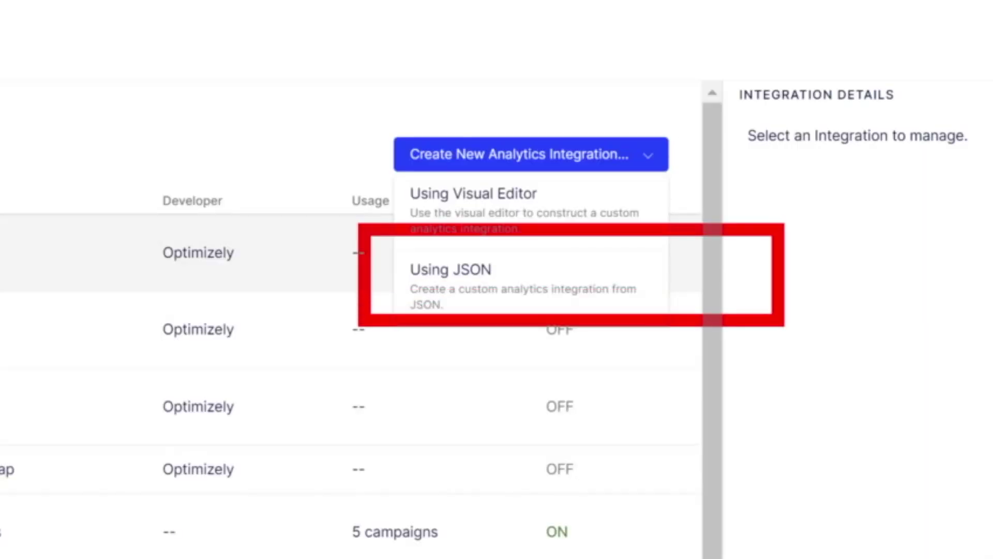
{"action": "left_click", "coordinate": [593, 299]}
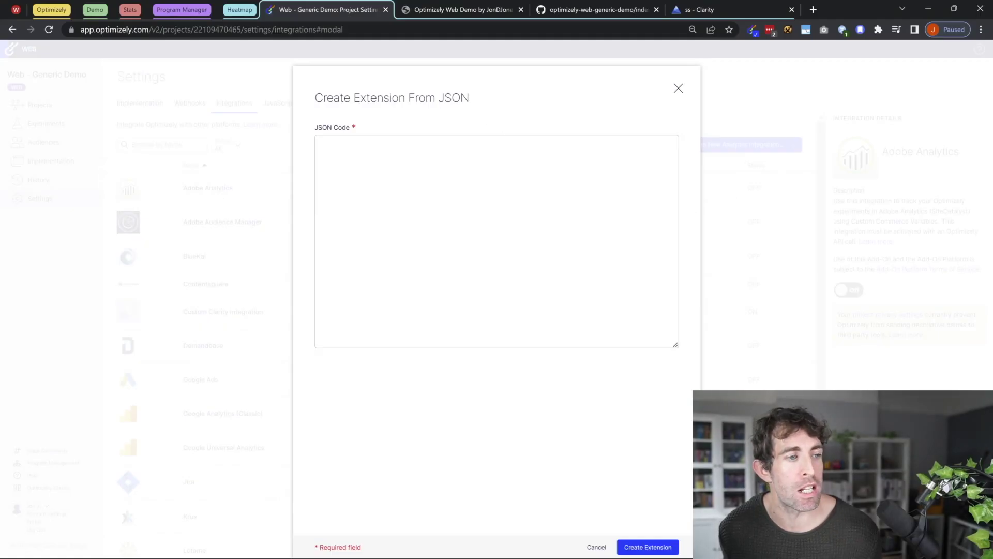
Step: Paste the Custom Clarity integration JSON, submit it, then cancel the rejected form
{"action": "left_click", "coordinate": [318, 143]}
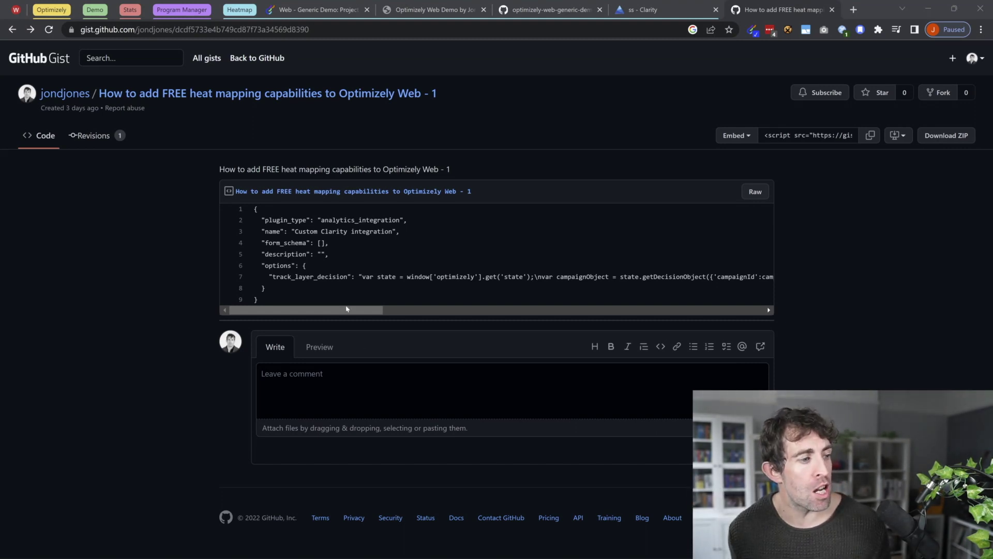
{"action": "left_click", "coordinate": [319, 6]}
{"action": "key", "text": "ctrl+a"}
{"action": "key", "text": "ctrl+v"}
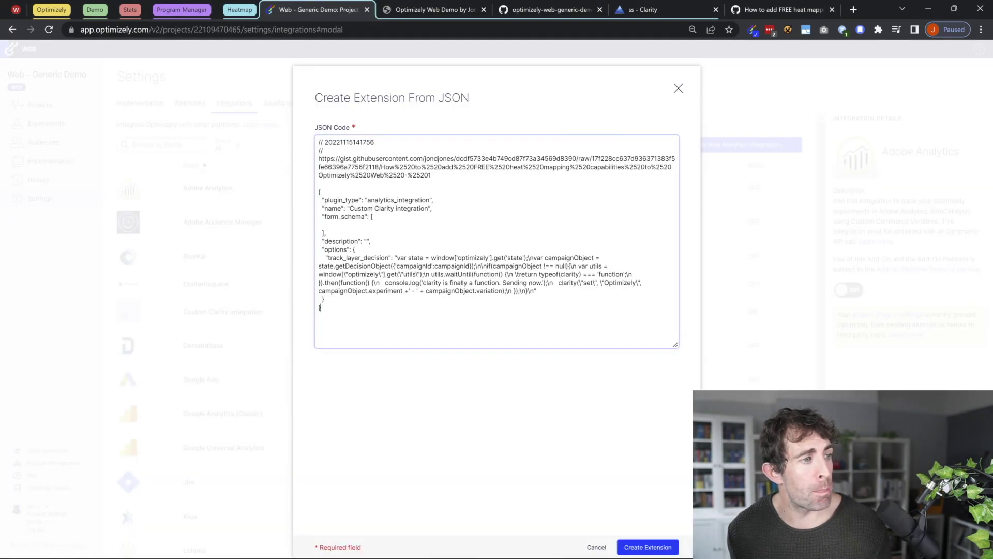
{"action": "left_click", "coordinate": [655, 548]}
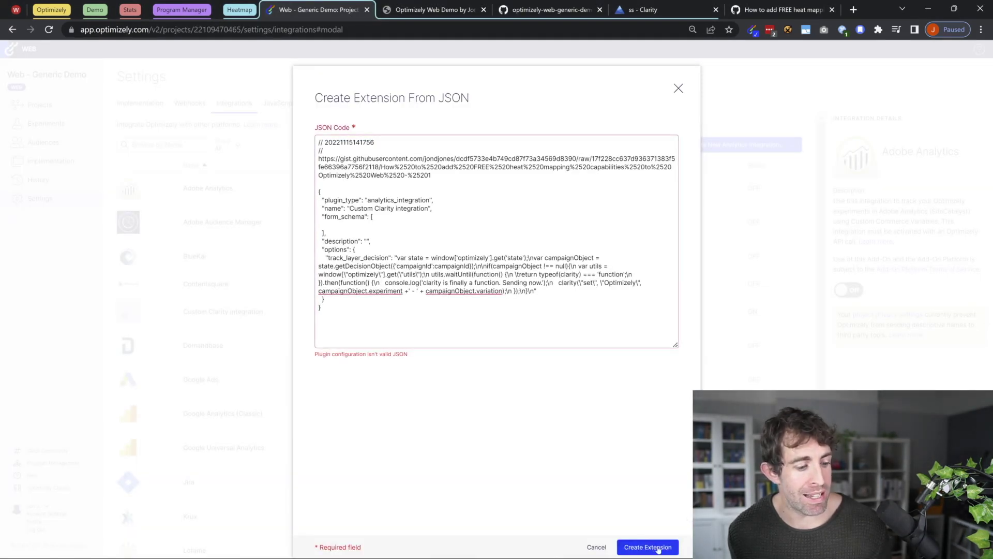
{"action": "left_click", "coordinate": [596, 547]}
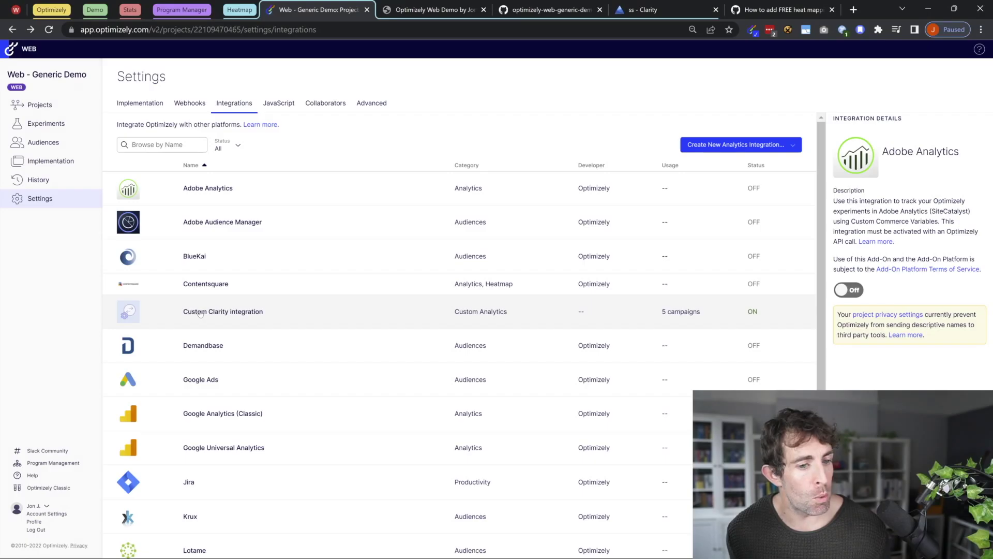
Step: Open the Custom Clarity integration's details and bring up its Track Campaign Decision code editor
{"action": "left_click", "coordinate": [200, 312]}
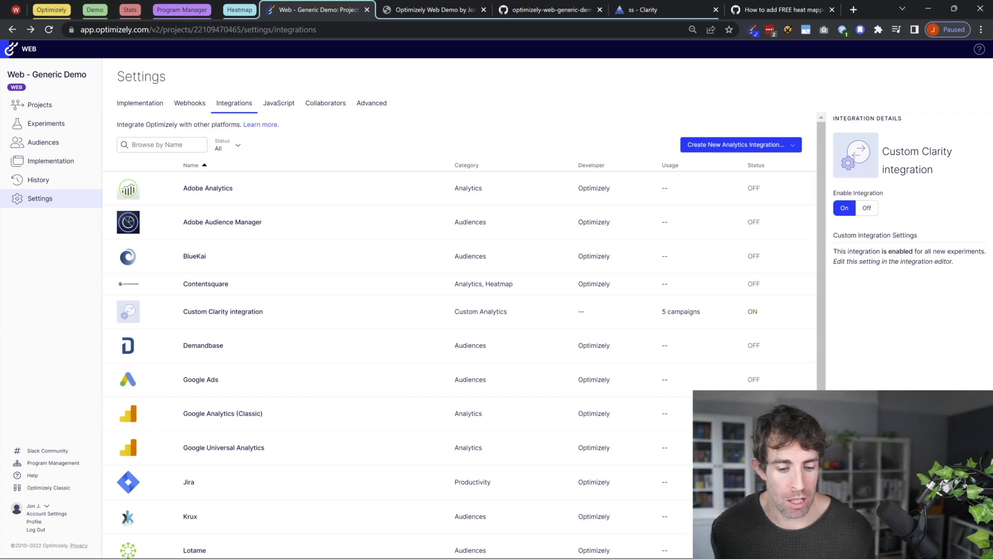
{"action": "left_click_drag", "start_coordinate": [877, 5], "coordinate": [400, 10]}
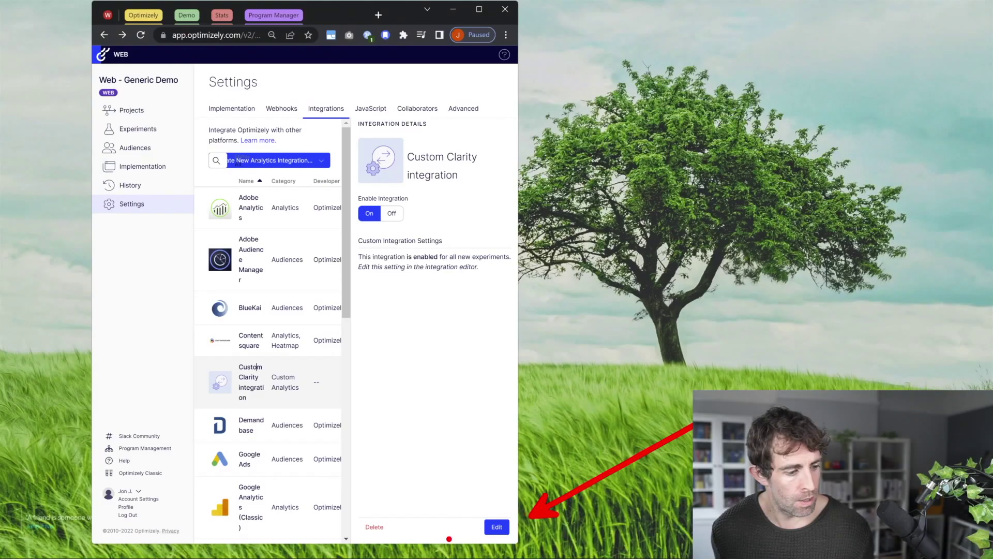
{"action": "left_click", "coordinate": [499, 534]}
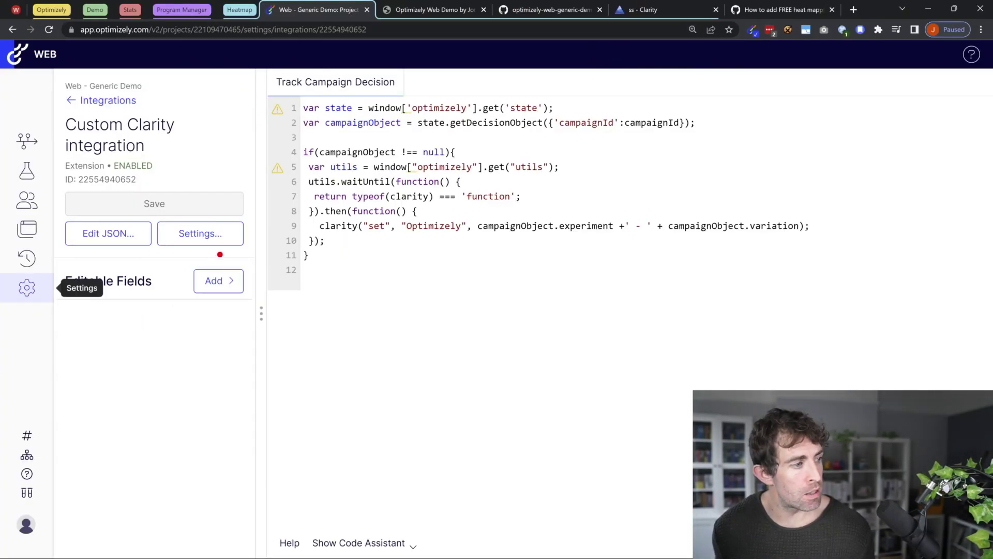
Step: Verify 'Enable this integration by default' is on for Clarity, then return to the Experiments list
{"action": "left_click", "coordinate": [202, 229]}
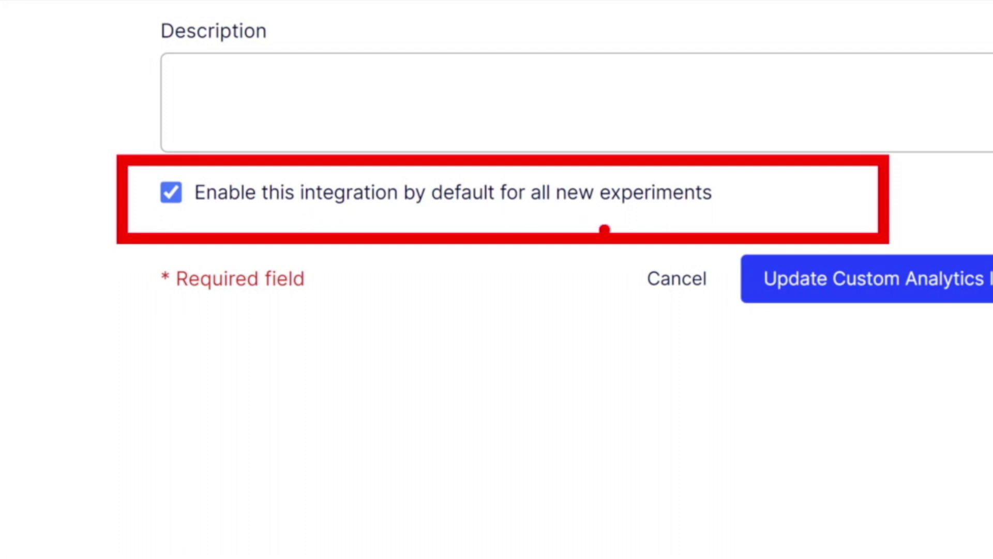
{"action": "left_click", "coordinate": [676, 278]}
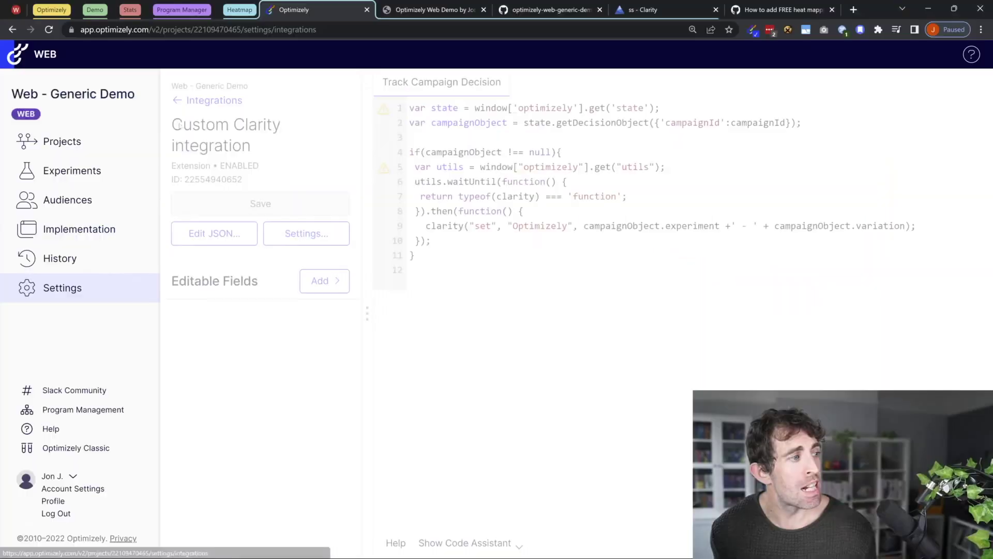
{"action": "left_click", "coordinate": [106, 172]}
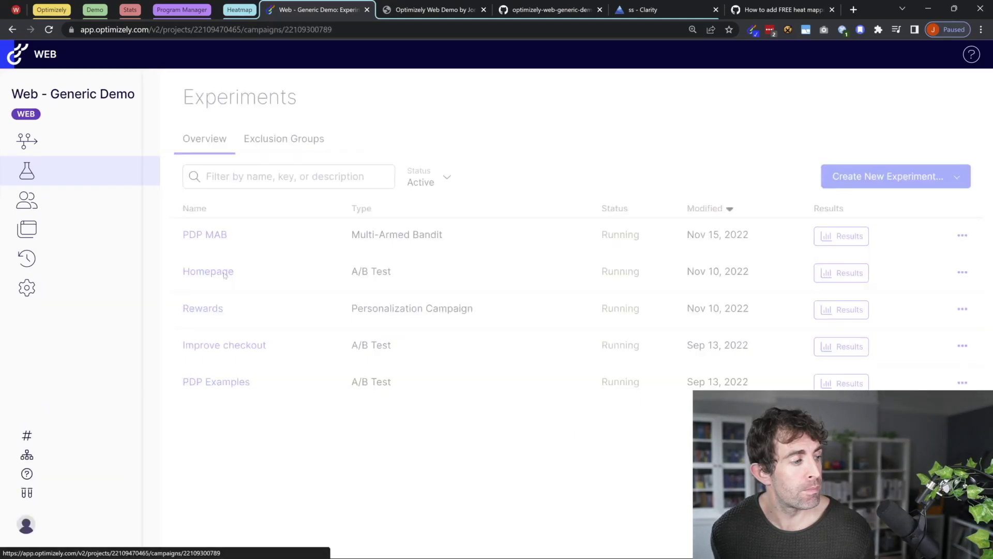
Step: Check that the Homepage experiment's integrations list Custom Clarity as Tracked
{"action": "left_click", "coordinate": [331, 361]}
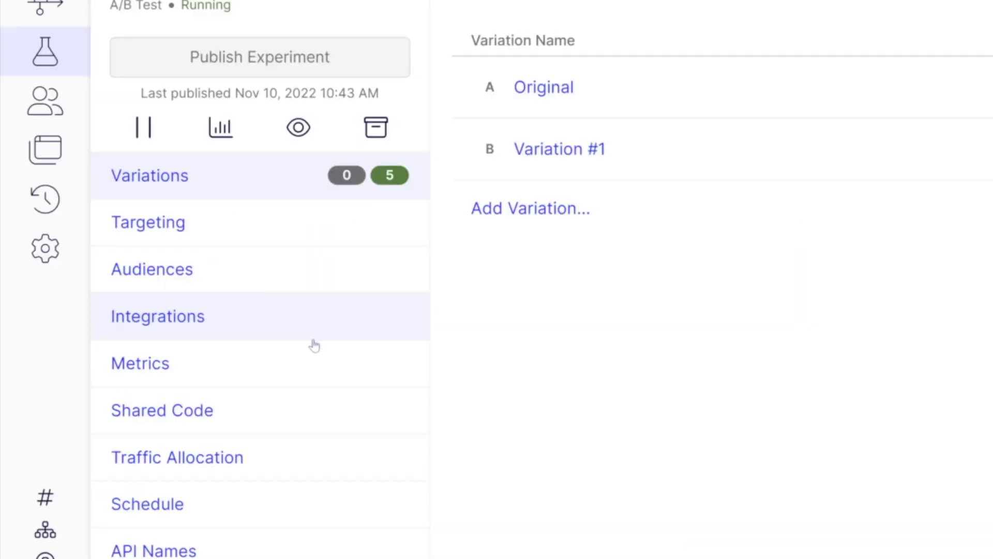
{"action": "left_click", "coordinate": [158, 316]}
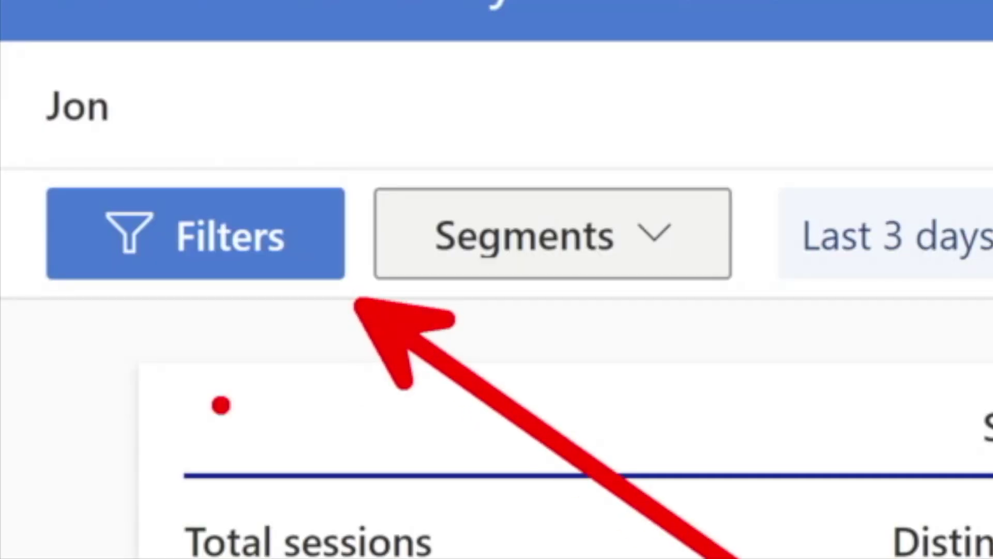
Step: Set the Clarity dashboard's time frame to the last 30 days
{"action": "left_click", "coordinate": [203, 198]}
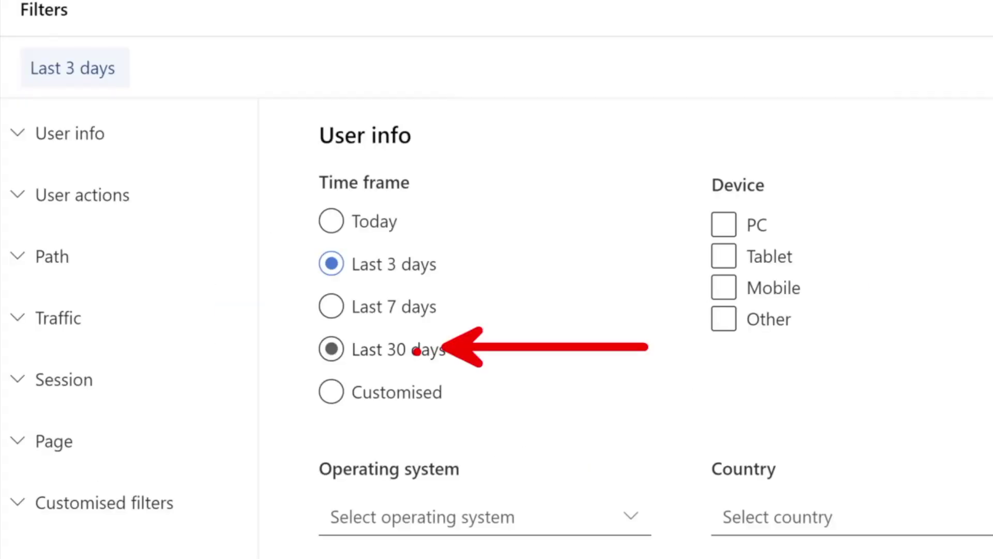
{"action": "left_click", "coordinate": [390, 355]}
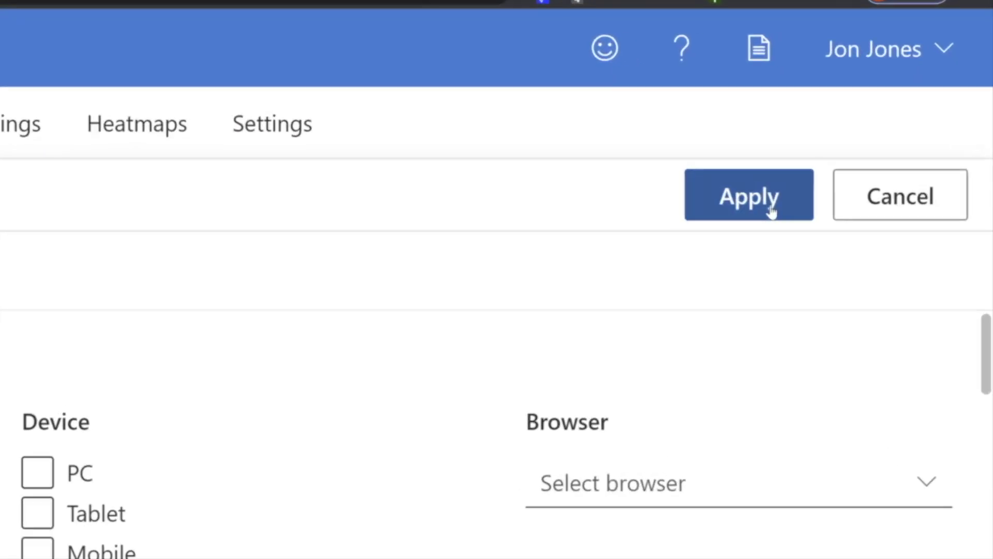
{"action": "left_click", "coordinate": [874, 143]}
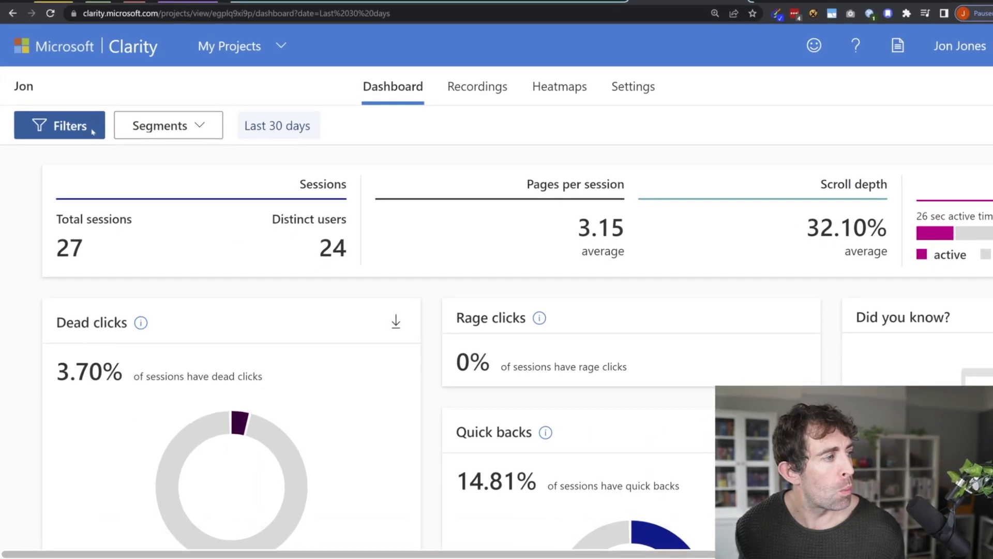
Step: Reopen the dashboard filters at Customised filters and open the custom tags list
{"action": "left_click", "coordinate": [204, 239]}
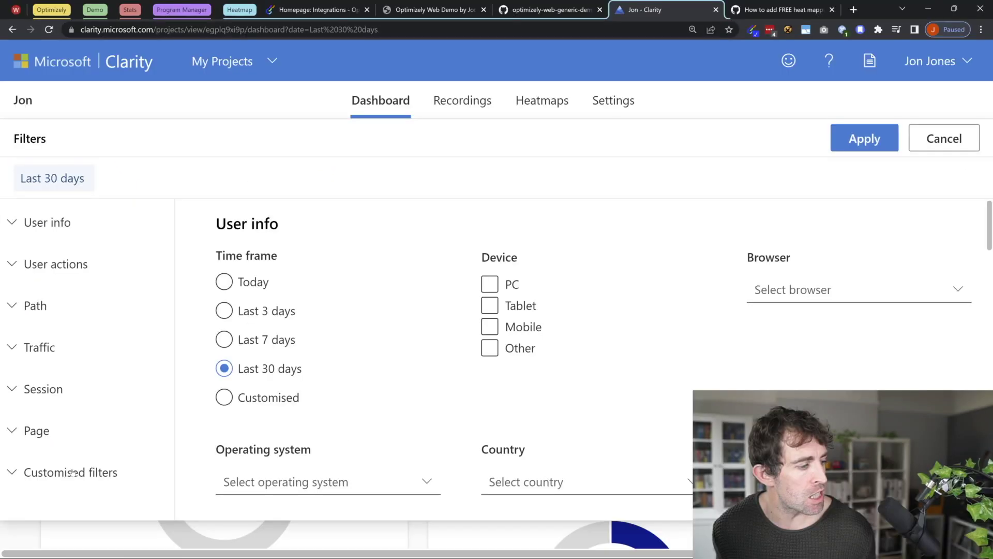
{"action": "left_click", "coordinate": [117, 436]}
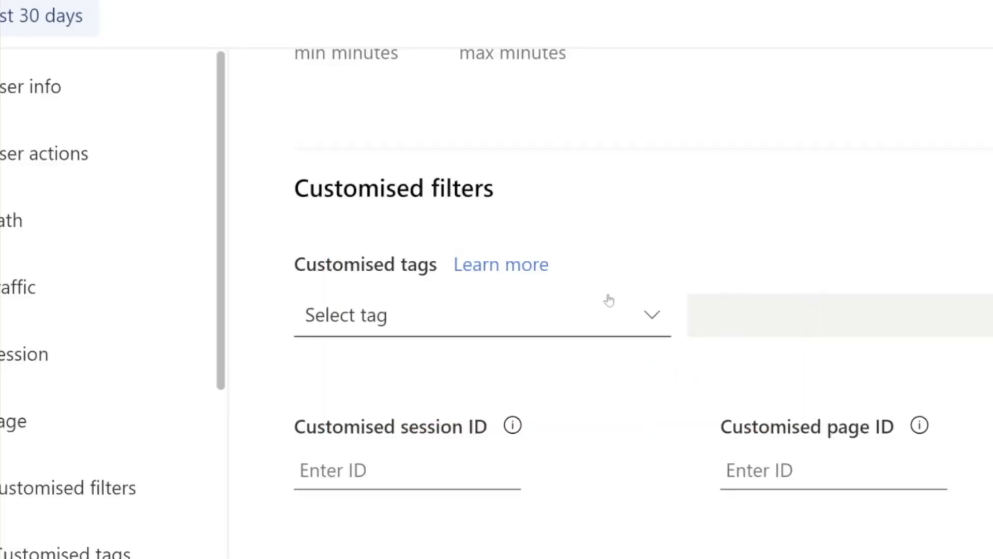
{"action": "left_click", "coordinate": [603, 318]}
Step: Add a filter on the Optimizely customised tag and include the first experiment–variation ID pair
{"action": "left_click", "coordinate": [371, 378]}
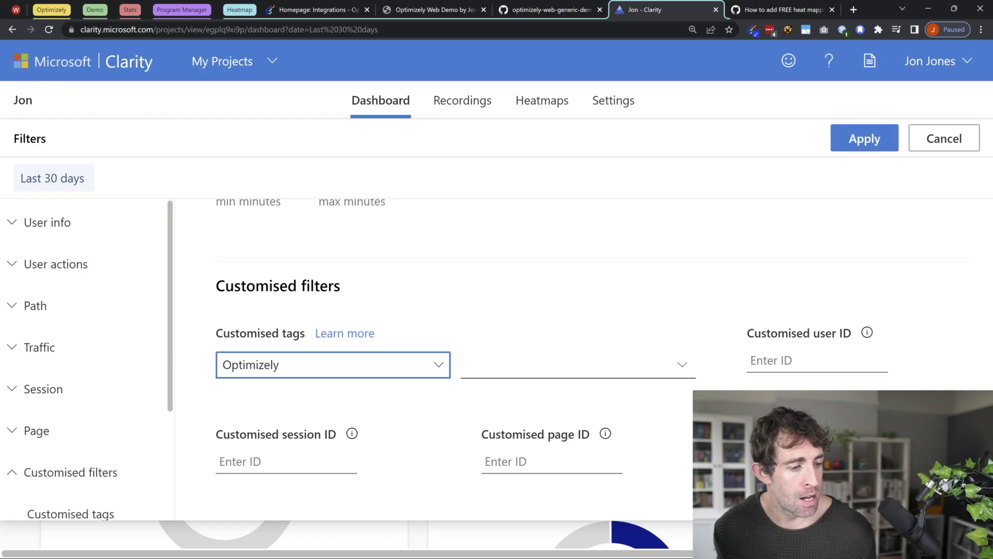
{"action": "left_click", "coordinate": [692, 309]}
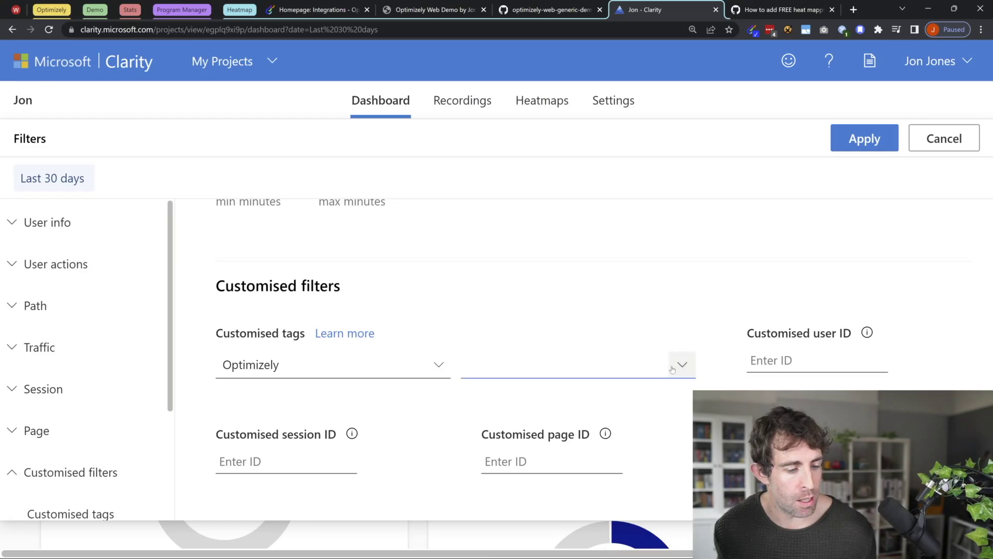
{"action": "left_click", "coordinate": [517, 365]}
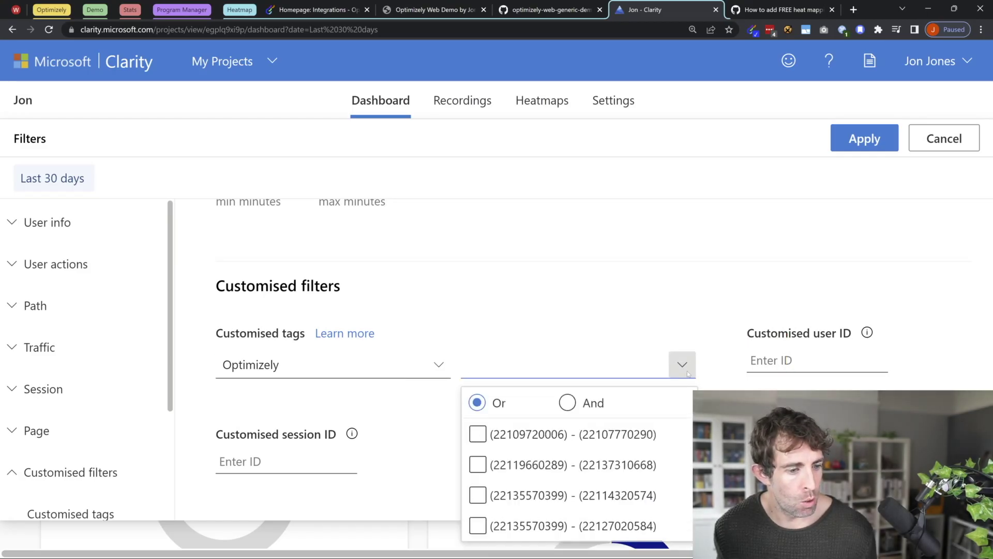
{"action": "left_click", "coordinate": [518, 439]}
{"action": "left_click", "coordinate": [481, 439]}
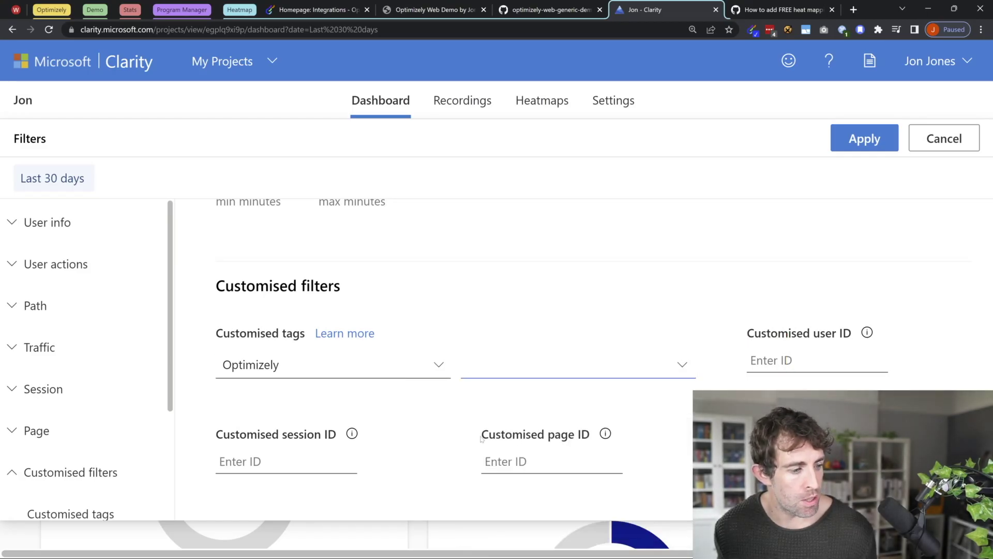
Step: Tick all four Optimizely experiment–variation IDs with Or and apply the filter to the dashboard
{"action": "left_click", "coordinate": [683, 364]}
{"action": "left_click", "coordinate": [477, 434]}
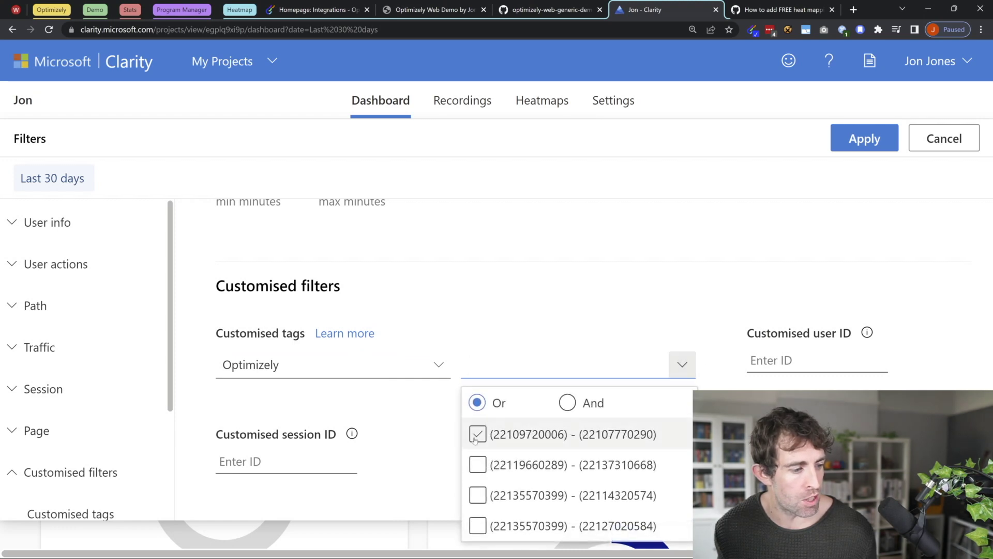
{"action": "left_click", "coordinate": [476, 465]}
{"action": "left_click", "coordinate": [477, 494]}
{"action": "left_click", "coordinate": [477, 526]}
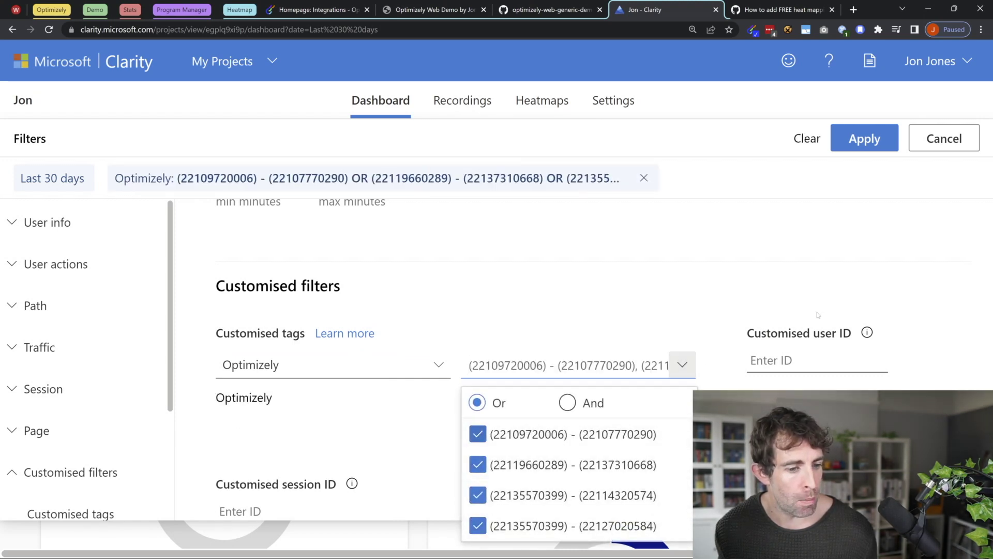
{"action": "left_click", "coordinate": [628, 365]}
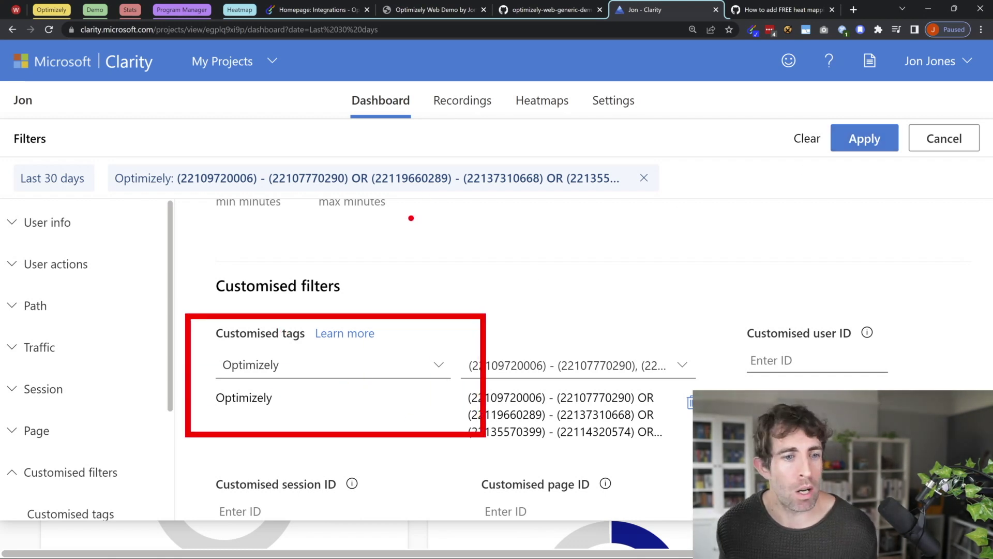
{"action": "left_click", "coordinate": [862, 141]}
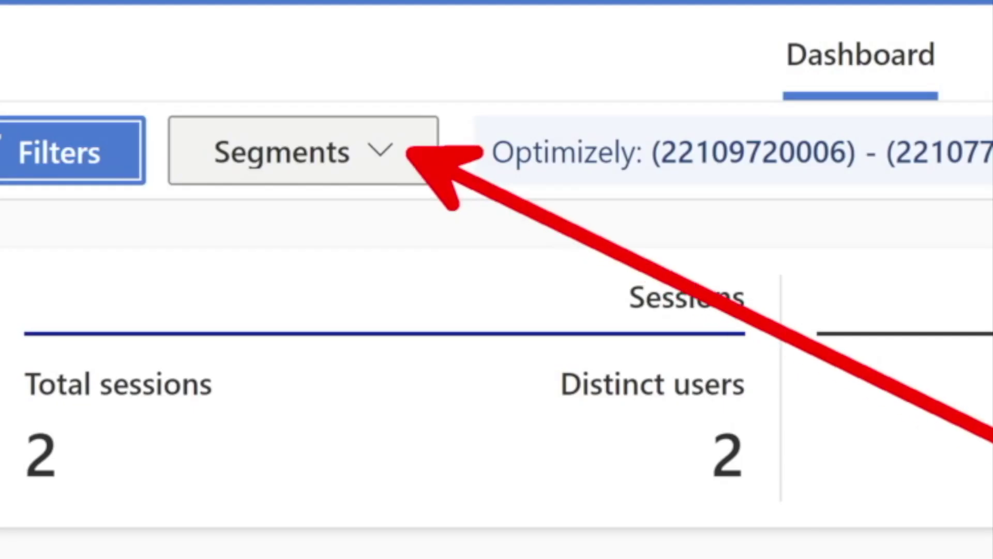
{"action": "left_click", "coordinate": [362, 154]}
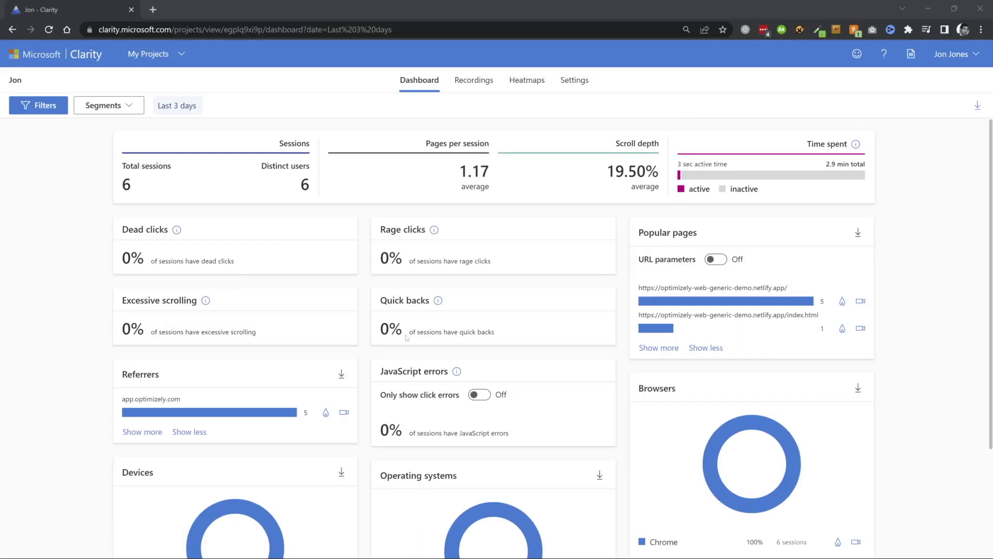
Step: Scroll down the Clarity dashboard covering the last 3 days
{"action": "scroll", "coordinate": [406, 337], "scroll_direction": "down", "scroll_amount": 3}
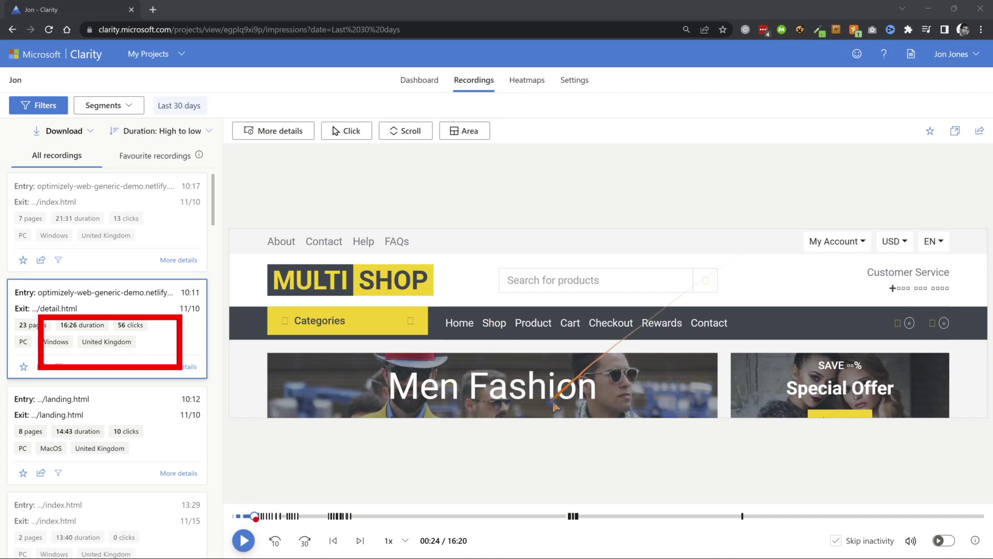
Step: Play the loaded 23-page, 56-click session recording
{"action": "left_click", "coordinate": [243, 540]}
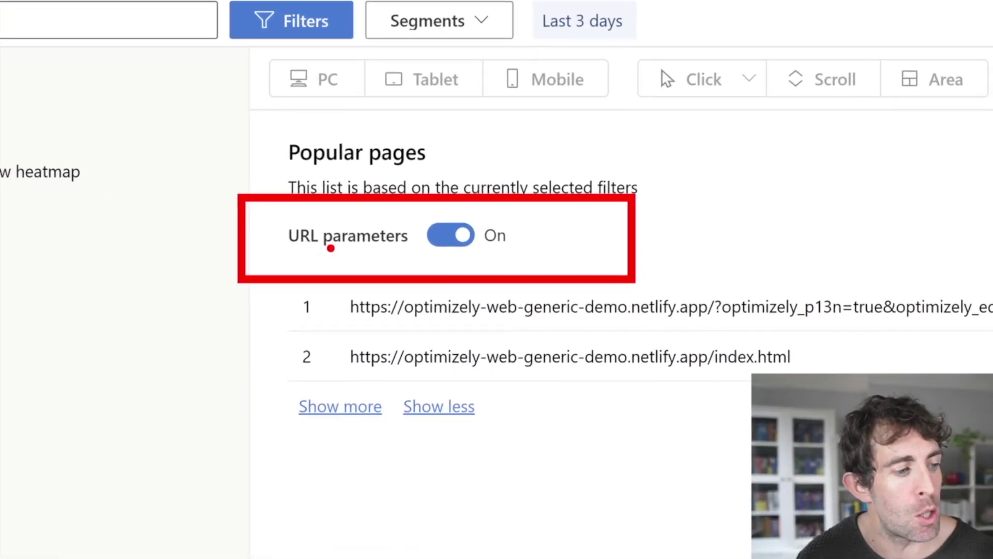
Step: Turn URL parameters off and open the detail page's click heatmap from Popular pages
{"action": "left_click", "coordinate": [458, 275]}
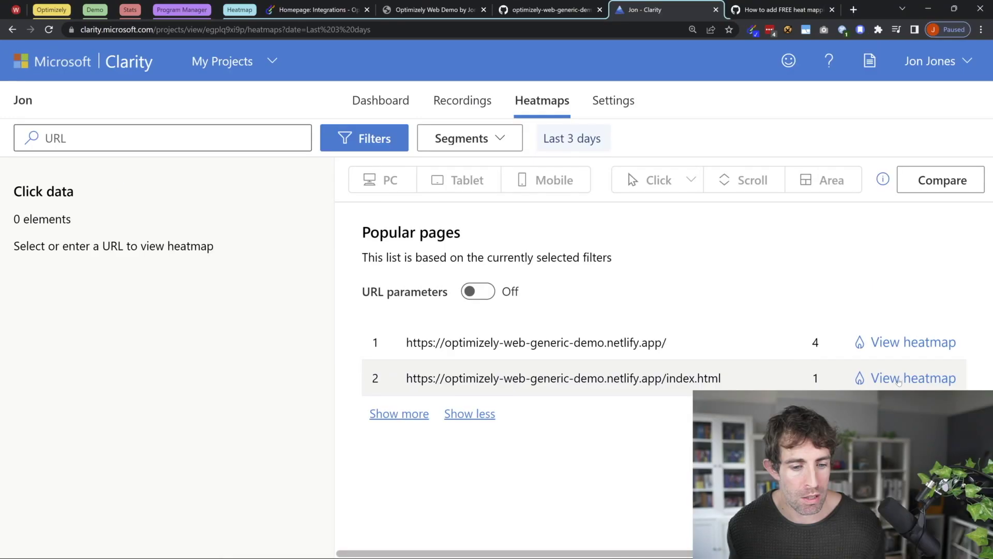
{"action": "left_click", "coordinate": [900, 377]}
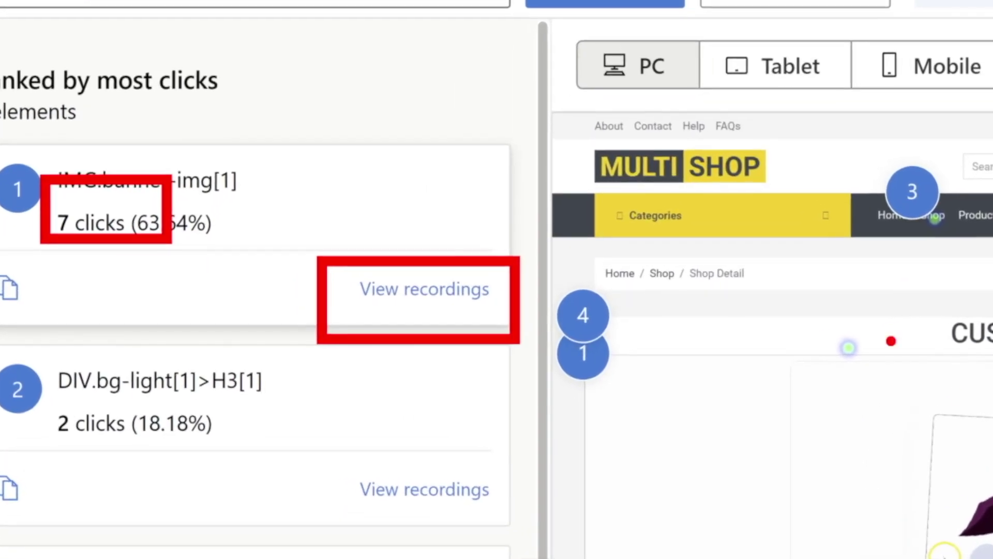
Step: Compare the heatmap for Tablet and Mobile visitors, then return to PC
{"action": "left_click", "coordinate": [772, 79]}
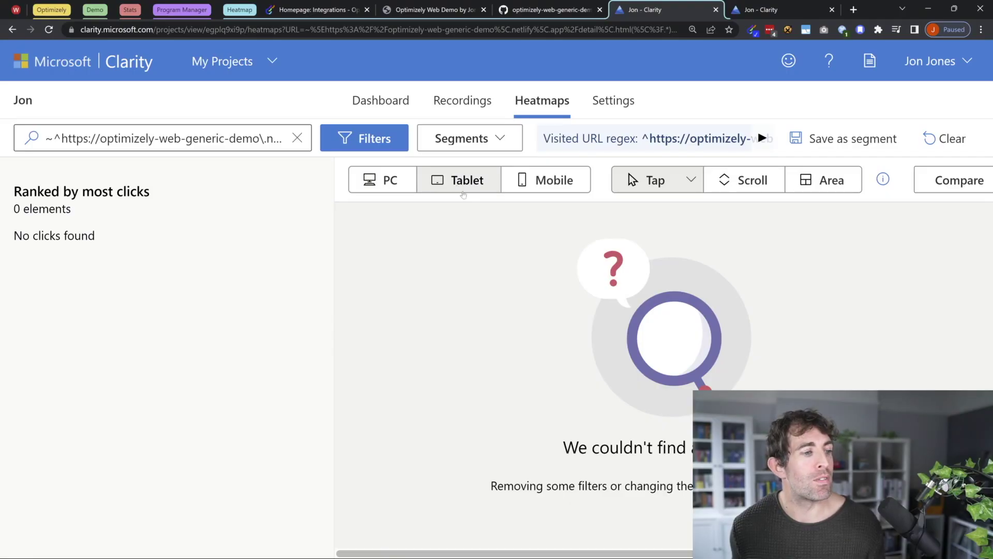
{"action": "left_click", "coordinate": [536, 181]}
{"action": "left_click", "coordinate": [383, 181]}
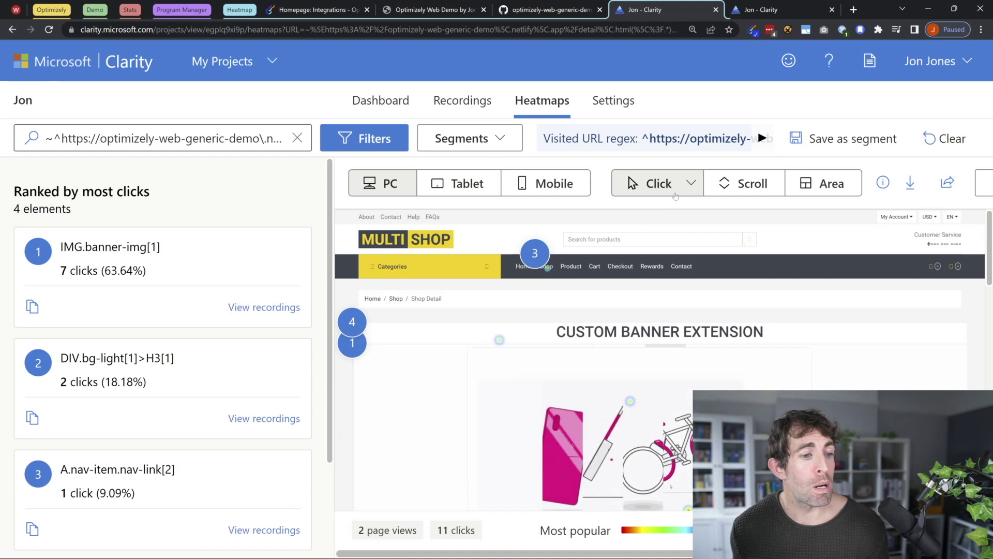
Step: Show the PC scroll heatmap and scroll through how far visitors got down the page
{"action": "left_click", "coordinate": [752, 183]}
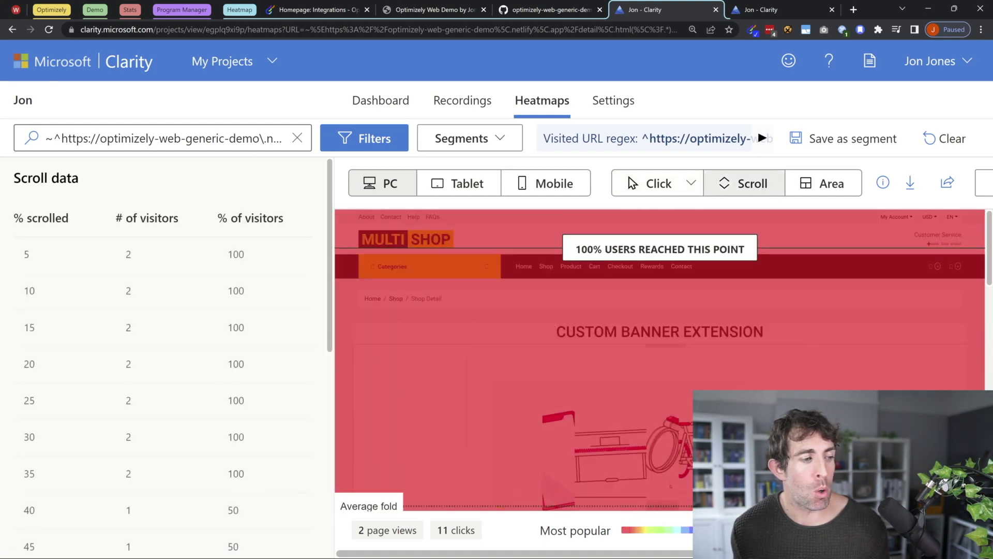
{"action": "scroll", "coordinate": [632, 327], "scroll_direction": "down", "scroll_amount": 2}
{"action": "scroll", "coordinate": [632, 328], "scroll_direction": "down", "scroll_amount": 5}
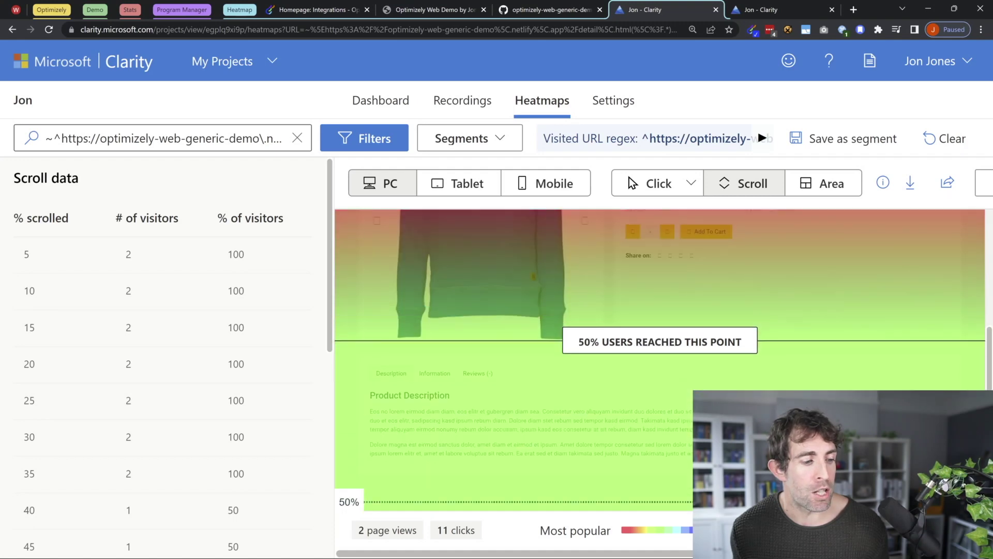
{"action": "scroll", "coordinate": [632, 328], "scroll_direction": "up", "scroll_amount": 7}
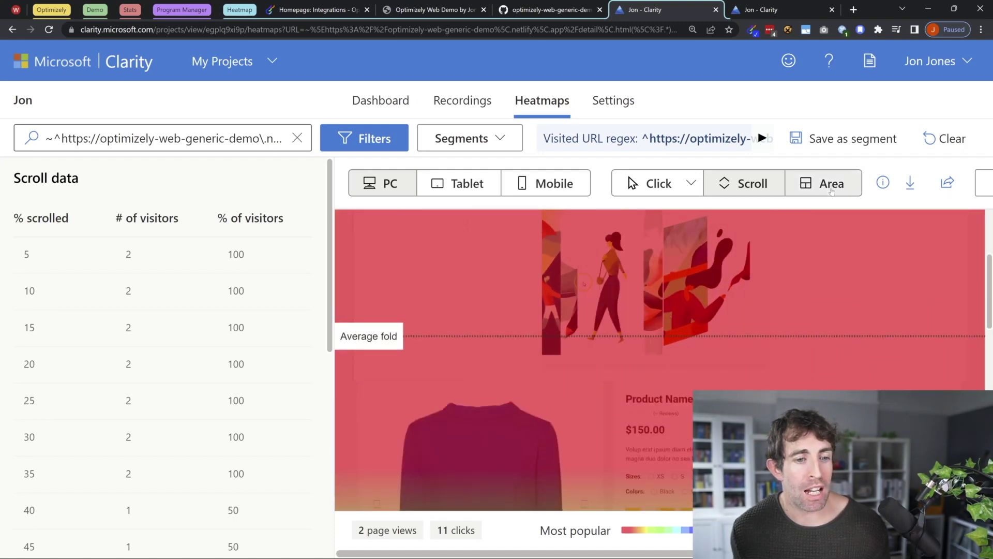
{"action": "left_click", "coordinate": [831, 187]}
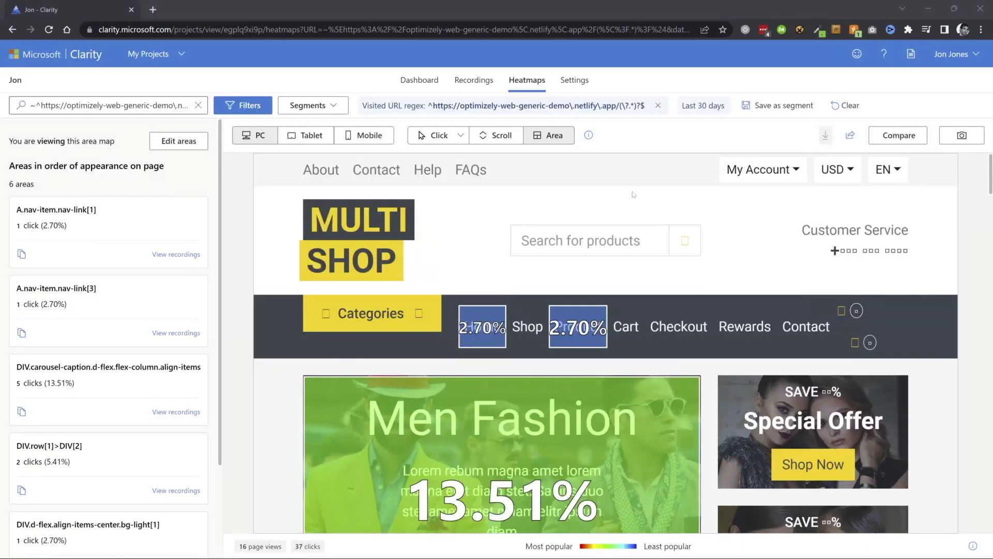
Step: Scroll the area heatmap down to the Free Shipping (5.41%) and Return (2.70%) boxes
{"action": "scroll", "coordinate": [631, 204], "scroll_direction": "down", "scroll_amount": 1}
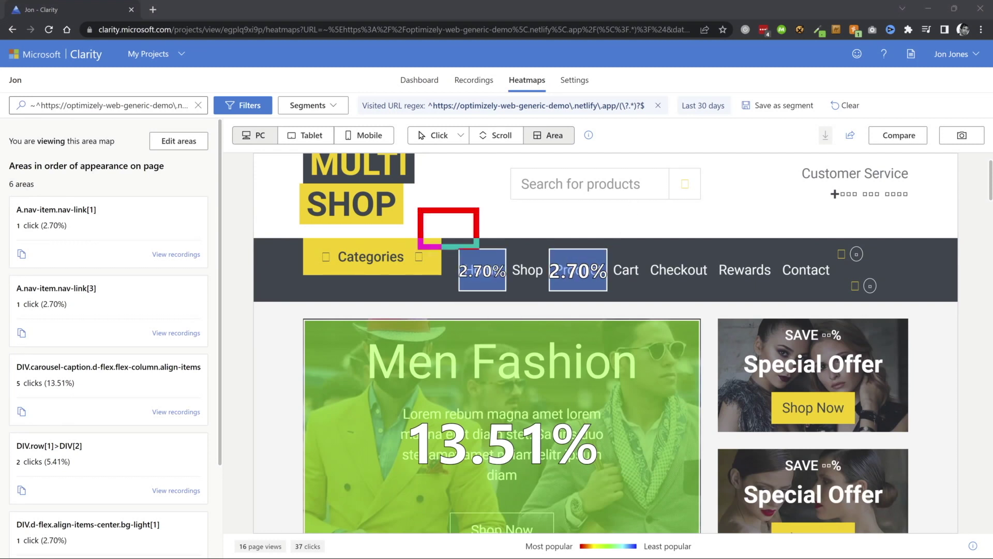
{"action": "scroll", "coordinate": [697, 350], "scroll_direction": "down", "scroll_amount": 1}
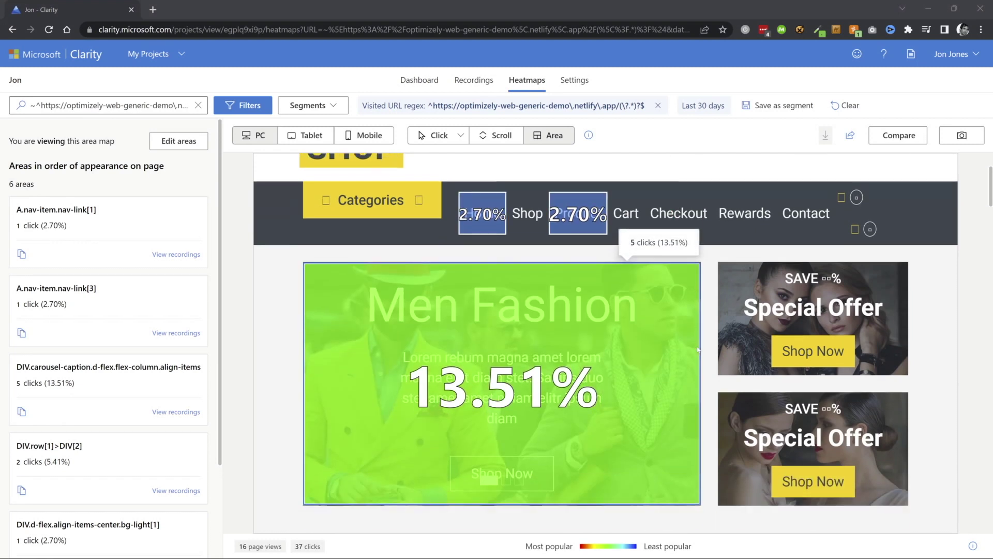
{"action": "scroll", "coordinate": [697, 350], "scroll_direction": "down", "scroll_amount": 1}
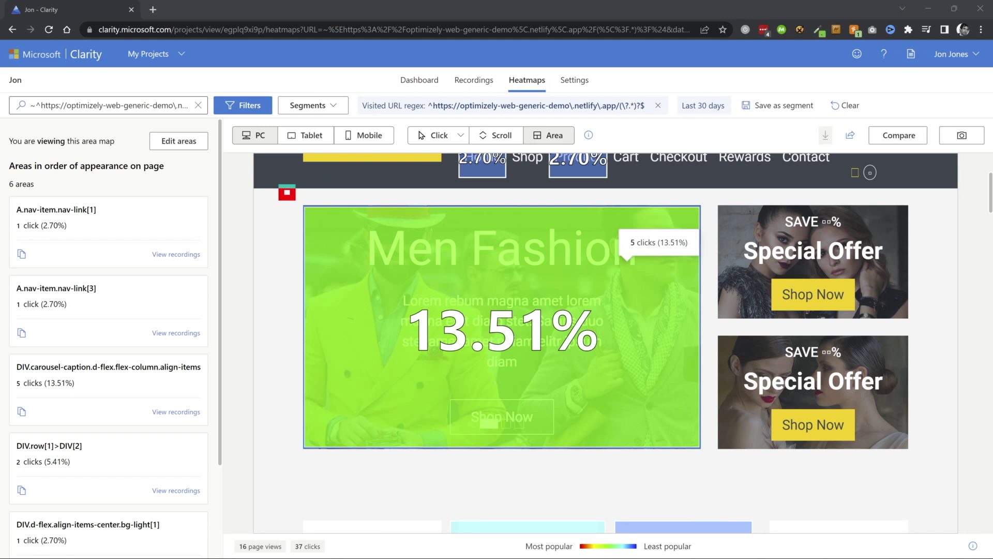
{"action": "scroll", "coordinate": [775, 433], "scroll_direction": "down", "scroll_amount": 3}
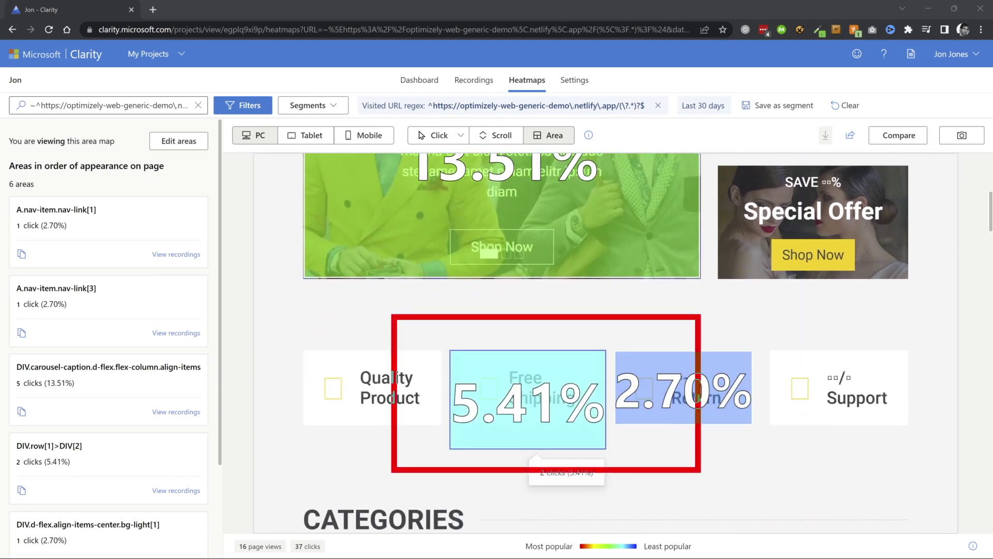
{"action": "scroll", "coordinate": [538, 444], "scroll_direction": "down", "scroll_amount": 2}
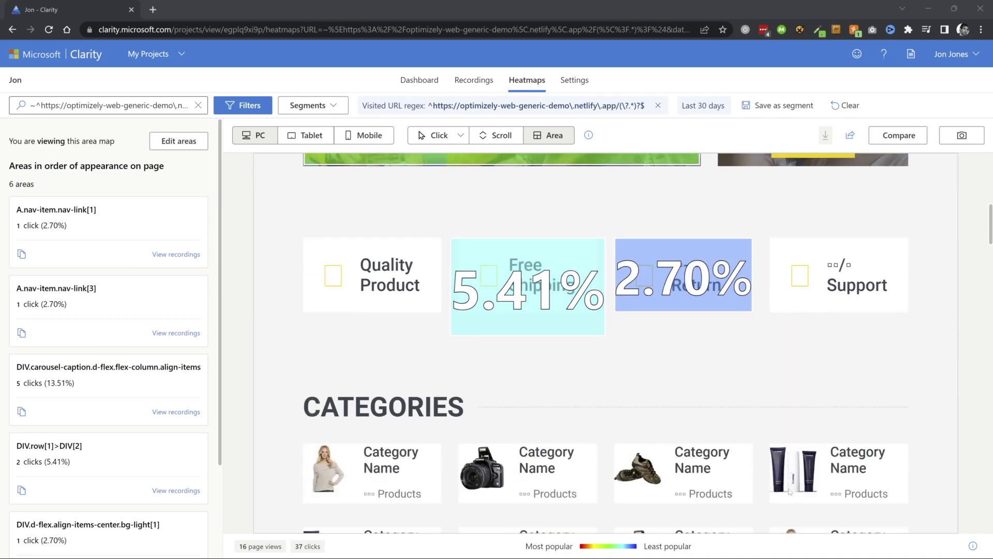